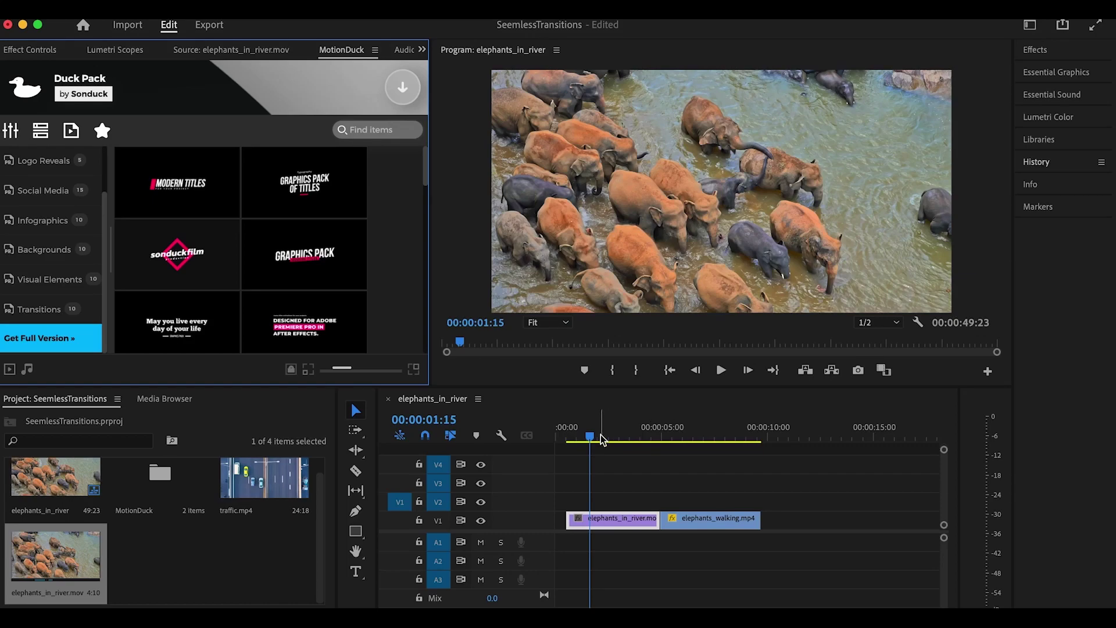
Rewind the elephants_in_river playhead a few frames before switching to the Duck Pack project
{"action": "left_click_drag", "start_coordinate": [601, 436], "coordinate": [583, 436]}
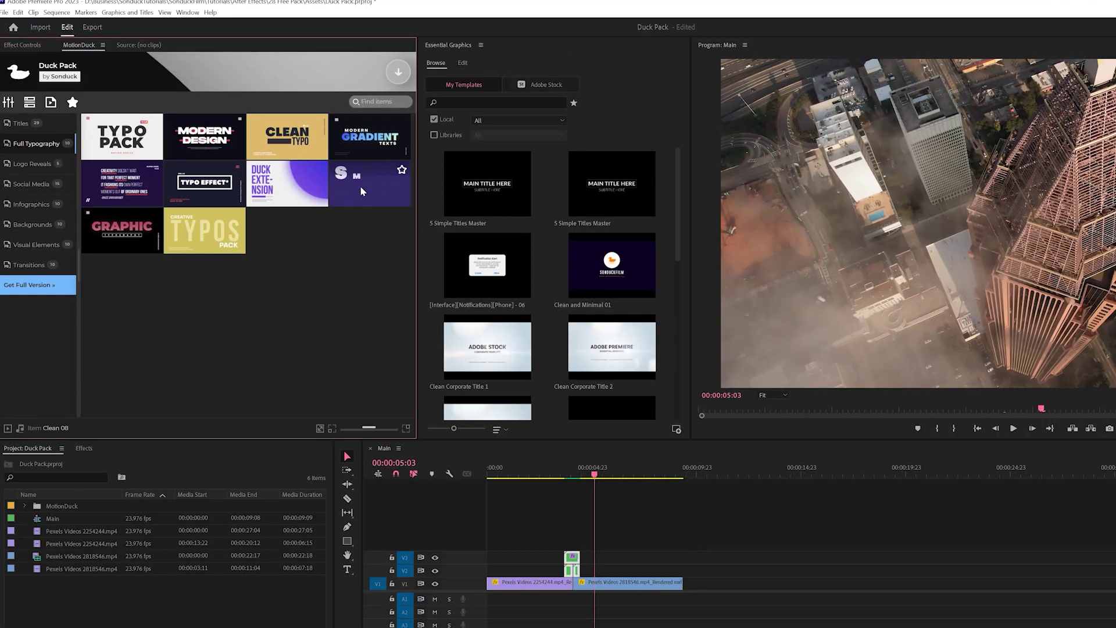
Place the SMART TYPO title after the Pexels clips on V1 and play it back
{"action": "left_click_drag", "start_coordinate": [427, 206], "coordinate": [692, 582]}
{"action": "key", "text": "space"}
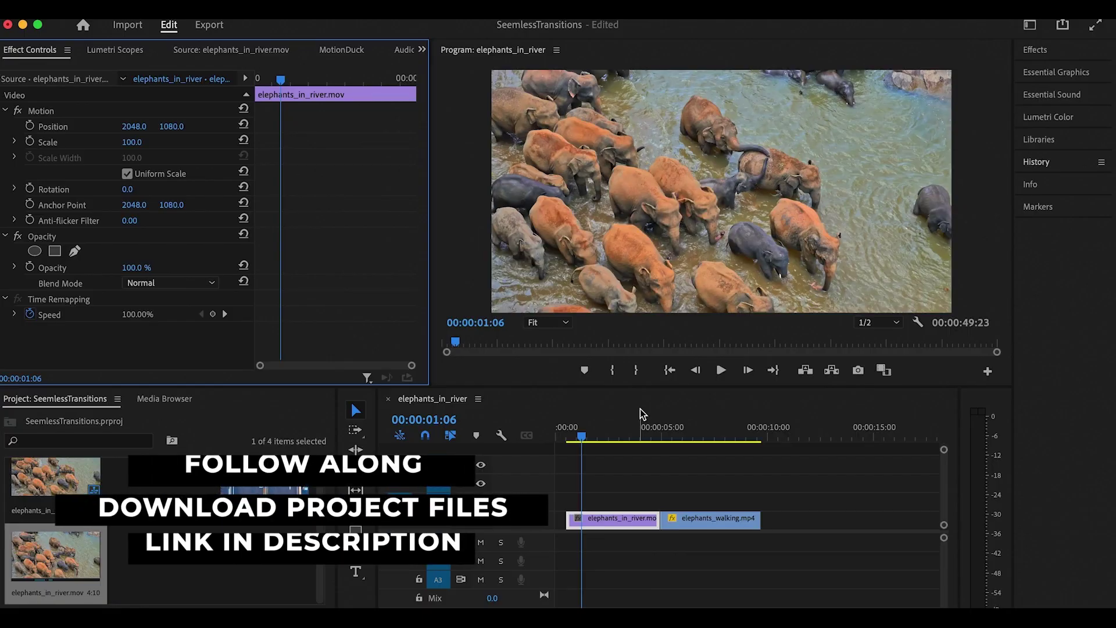
{"action": "key", "text": "space"}
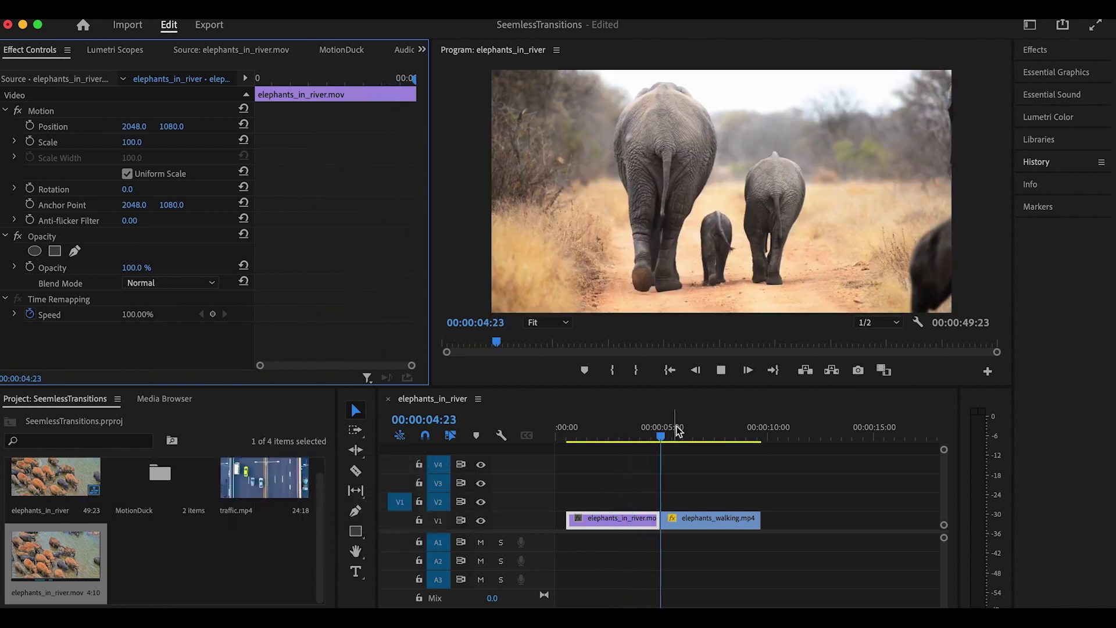
Show the Duck Pack Transitions category in the MotionDuck browser
{"action": "left_click", "coordinate": [339, 49]}
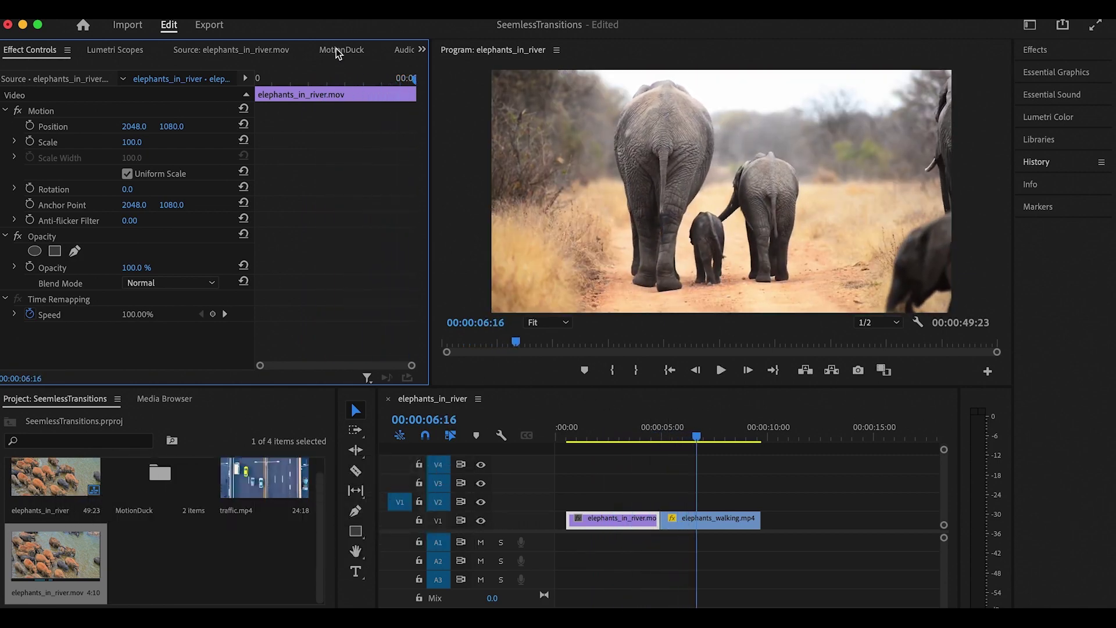
{"action": "left_click", "coordinate": [66, 309]}
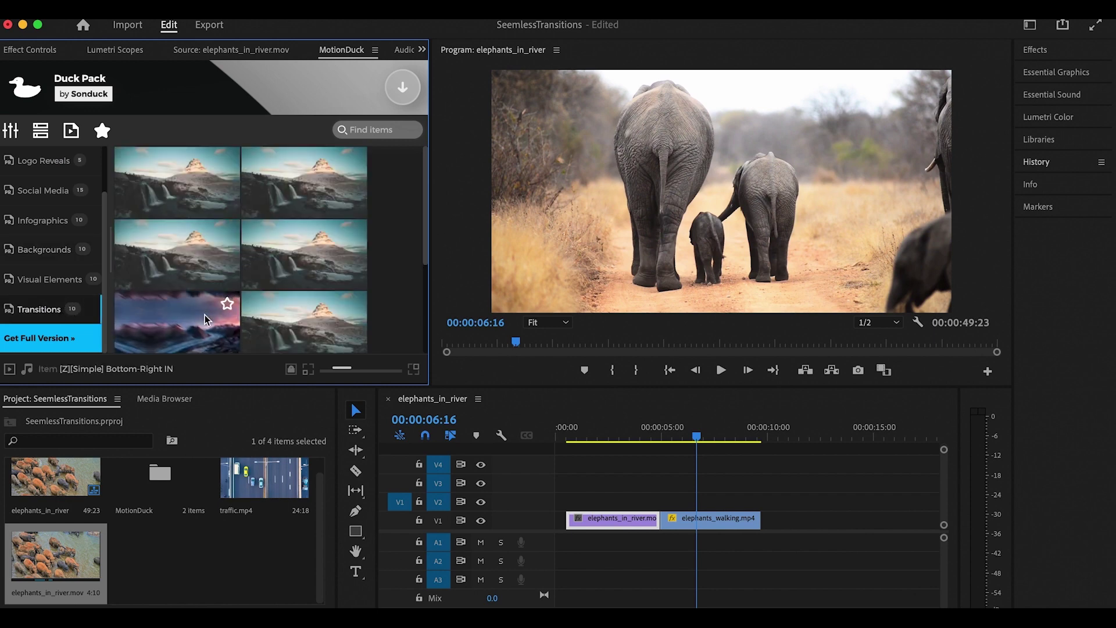
Apply a free transition, move its green V3 clip over the elephant cut, and preview it
{"action": "left_click", "coordinate": [205, 315]}
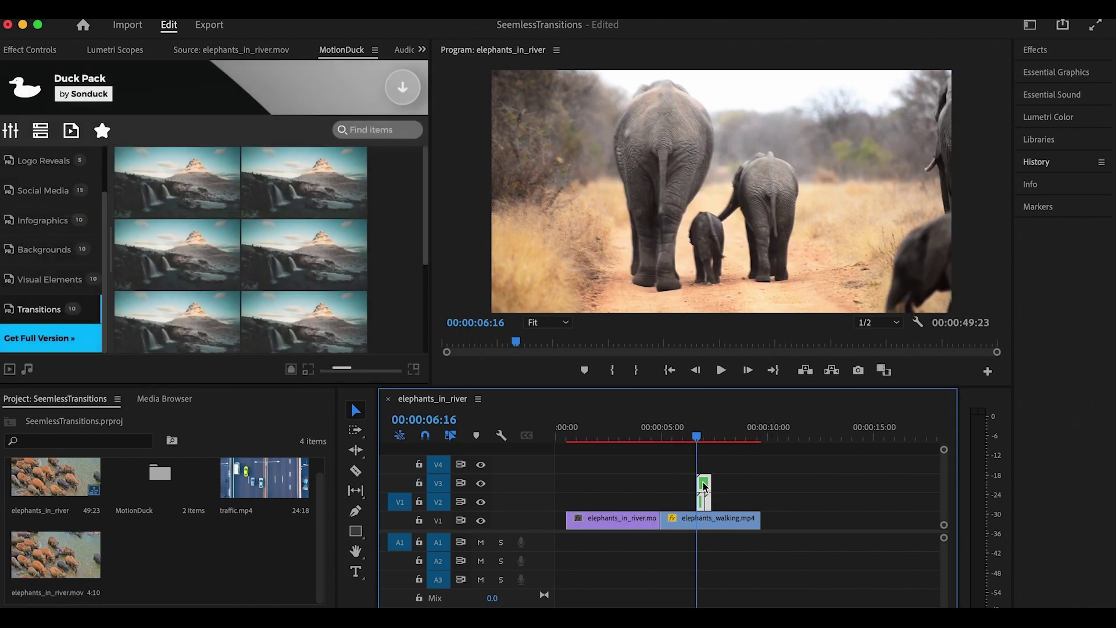
{"action": "left_click_drag", "start_coordinate": [704, 487], "coordinate": [659, 489]}
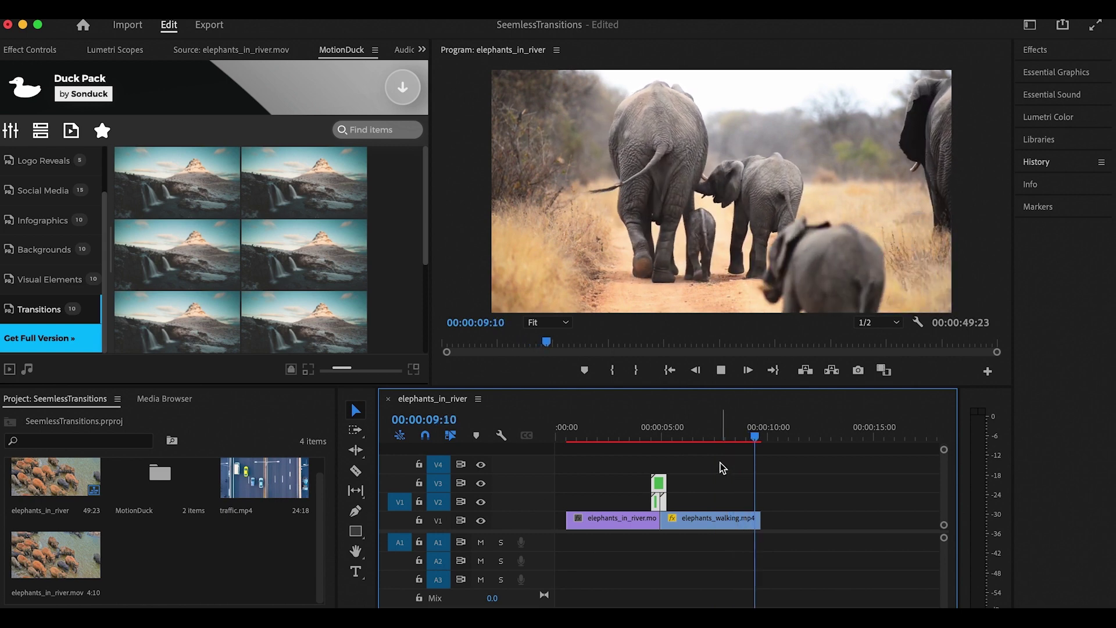
{"action": "key", "text": "space"}
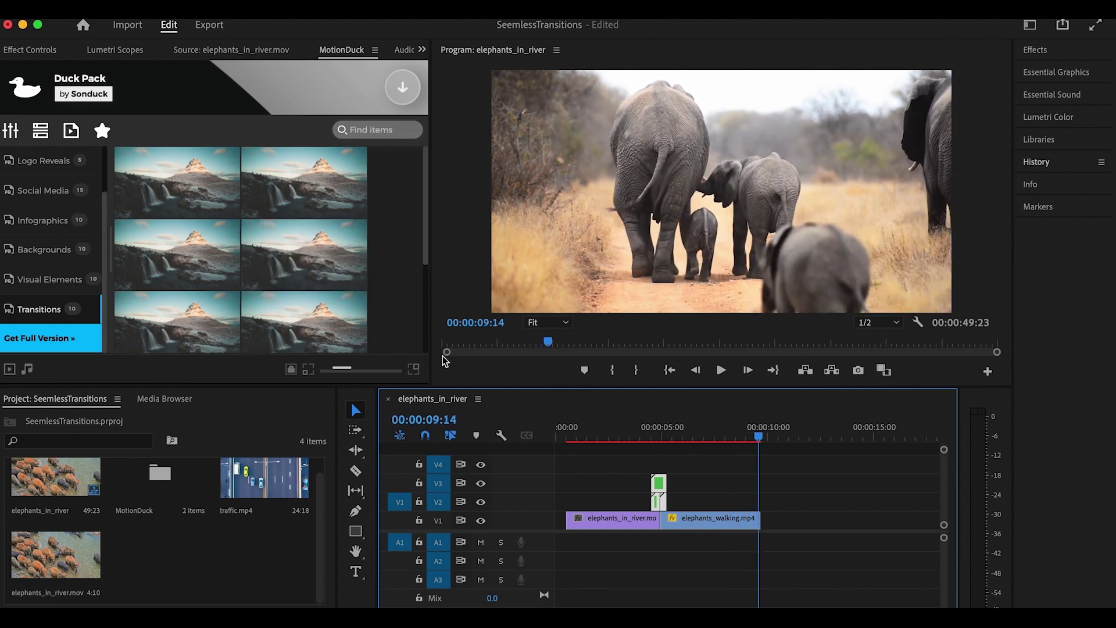
{"action": "scroll", "coordinate": [754, 482], "scroll_direction": "right", "scroll_amount": 3}
{"action": "scroll", "coordinate": [753, 482], "scroll_direction": "right", "scroll_amount": 3}
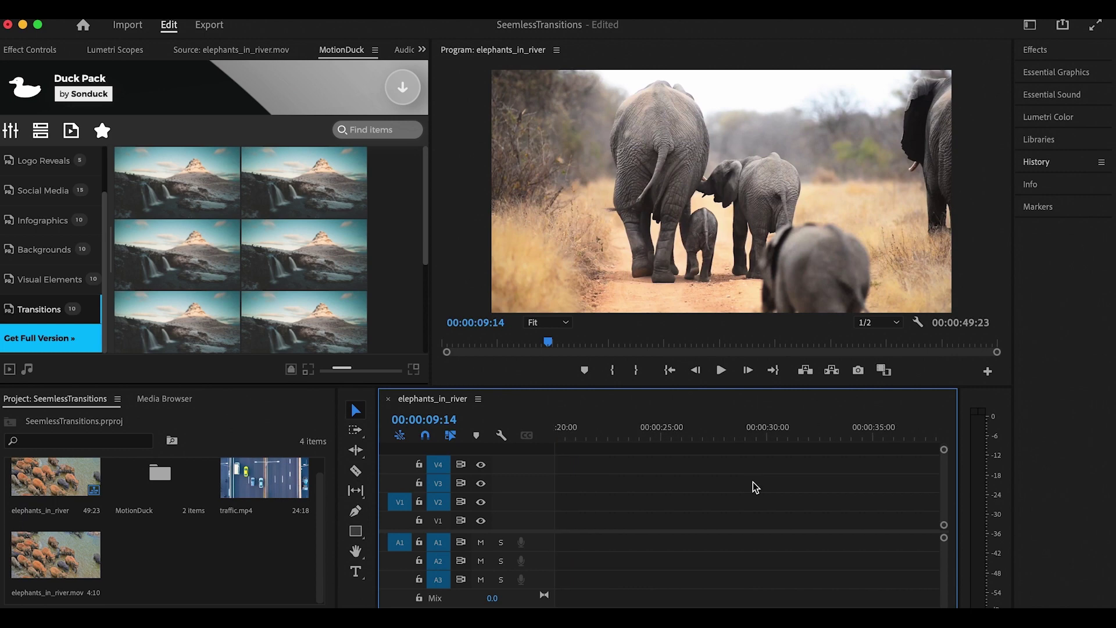
{"action": "scroll", "coordinate": [753, 481], "scroll_direction": "right", "scroll_amount": 3}
{"action": "scroll", "coordinate": [753, 485], "scroll_direction": "down", "scroll_amount": 2}
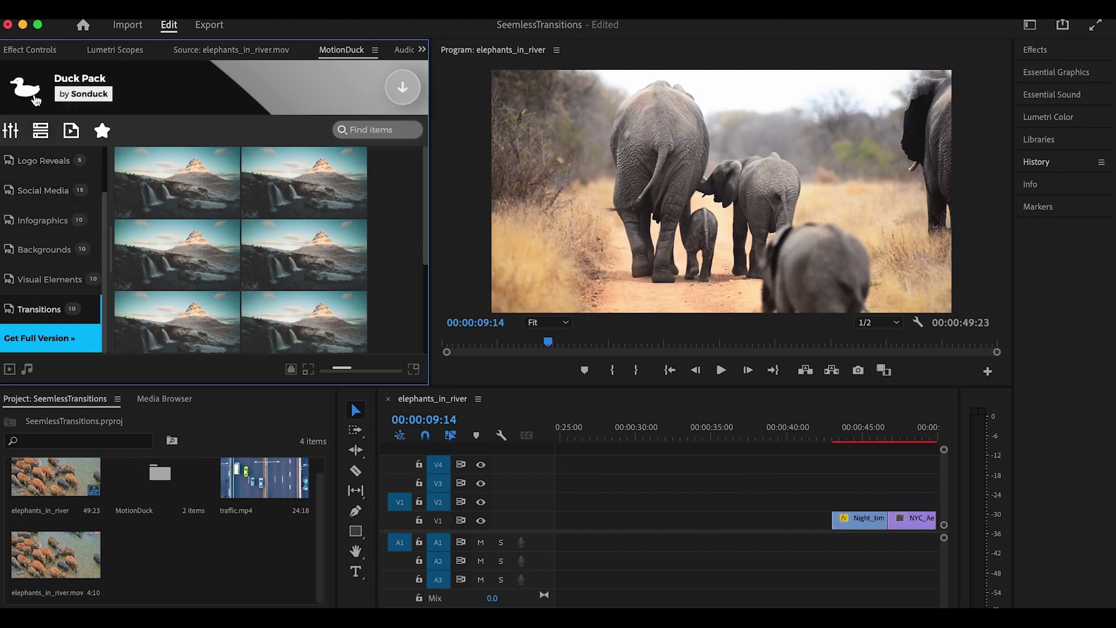
Load the Seamless Transitions PR package from MotionDuck's Choose the Package list
{"action": "left_click", "coordinate": [36, 101]}
{"action": "left_click", "coordinate": [295, 213]}
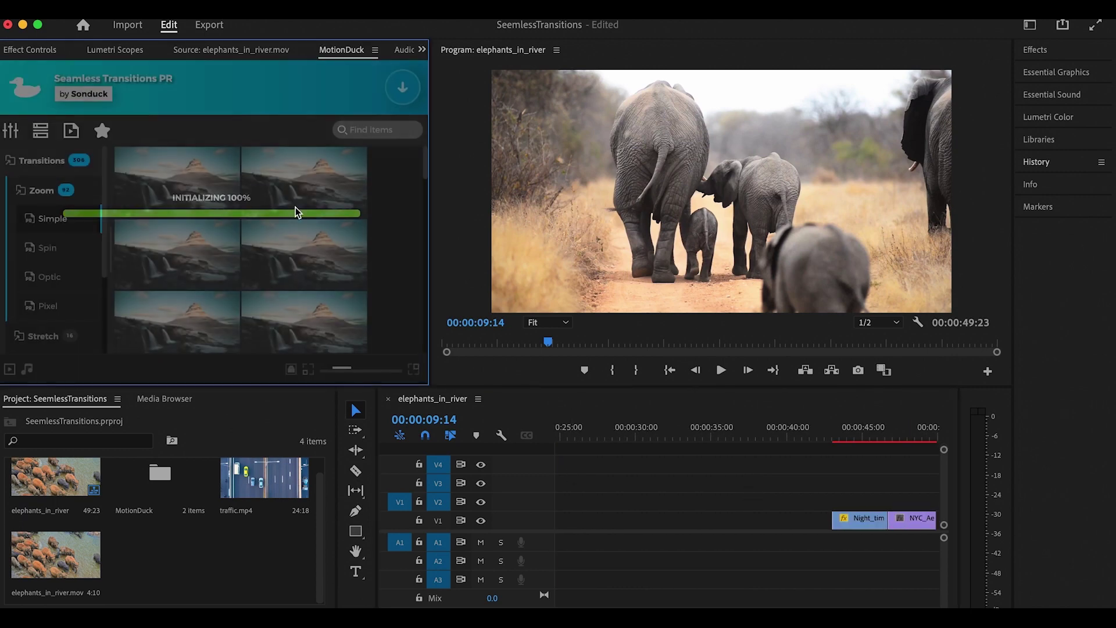
{"action": "scroll", "coordinate": [922, 479], "scroll_direction": "right", "scroll_amount": 5}
{"action": "scroll", "coordinate": [922, 479], "scroll_direction": "left", "scroll_amount": 2}
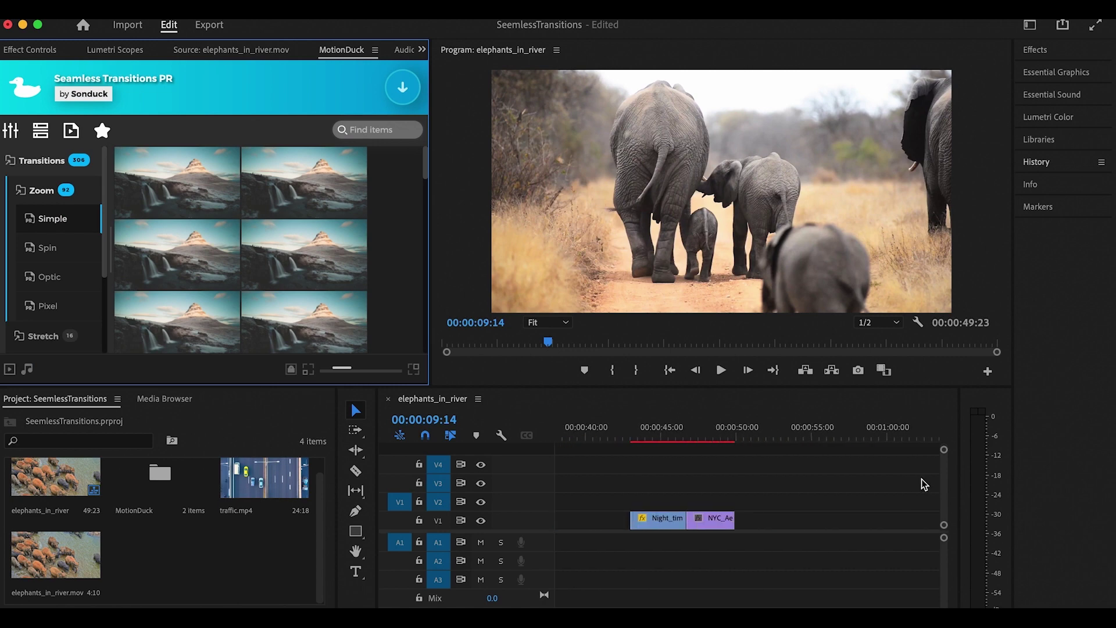
{"action": "scroll", "coordinate": [922, 479], "scroll_direction": "left", "scroll_amount": 1}
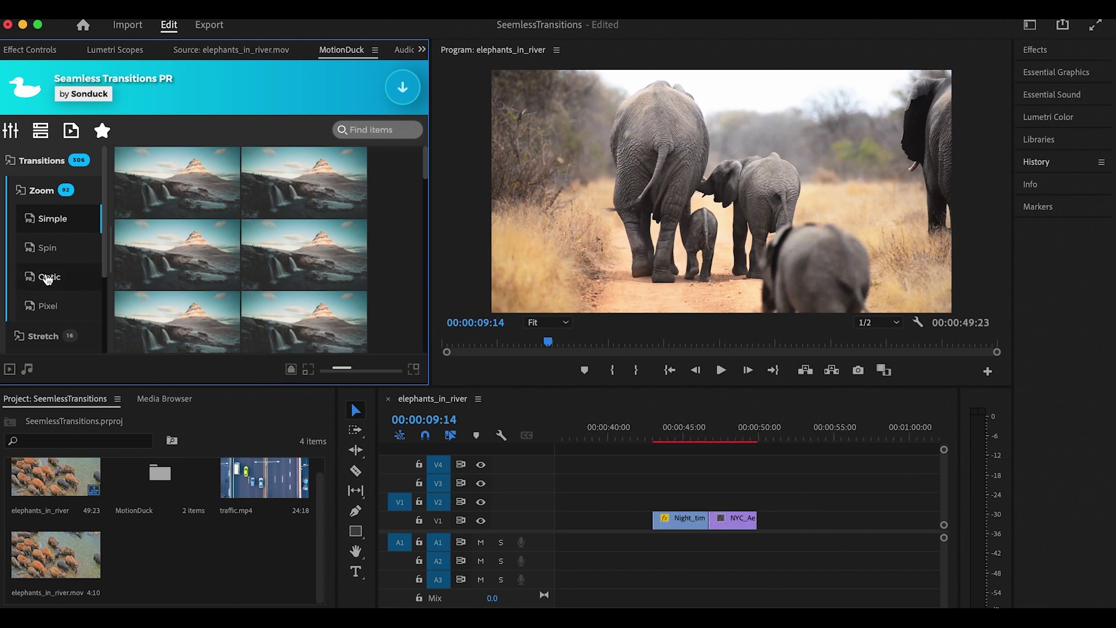
{"action": "scroll", "coordinate": [56, 324], "scroll_direction": "down", "scroll_amount": 3}
{"action": "scroll", "coordinate": [57, 323], "scroll_direction": "down", "scroll_amount": 1}
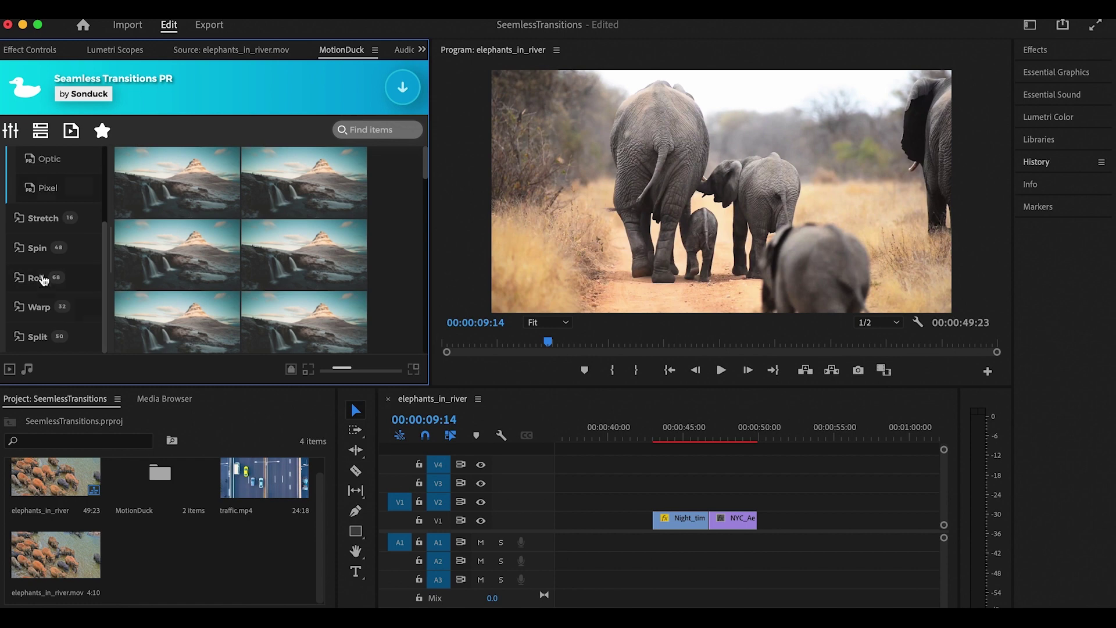
{"action": "scroll", "coordinate": [42, 260], "scroll_direction": "down", "scroll_amount": 2}
Expand the Roll category to preview its Bounce transitions
{"action": "left_click", "coordinate": [48, 306]}
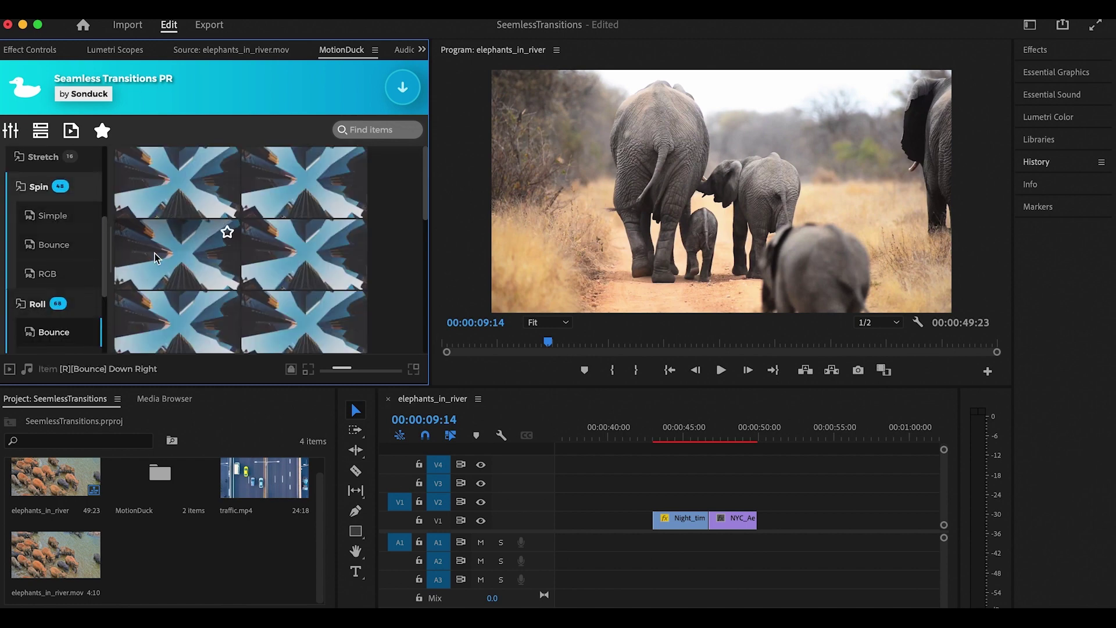
{"action": "scroll", "coordinate": [86, 303], "scroll_direction": "down", "scroll_amount": 2}
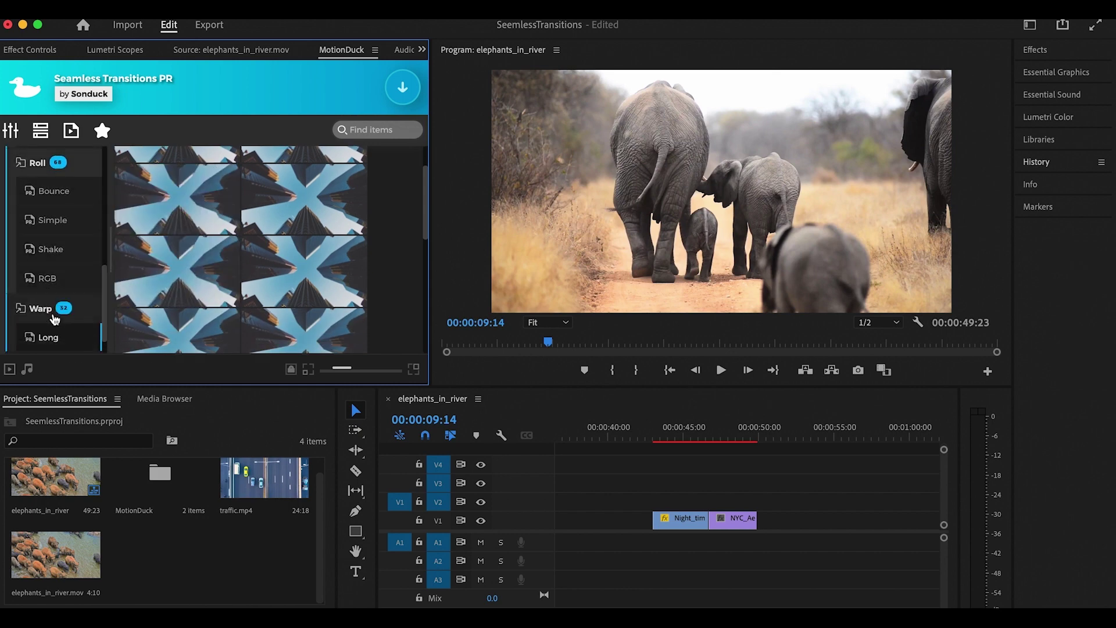
{"action": "scroll", "coordinate": [84, 347], "scroll_direction": "down", "scroll_amount": 2}
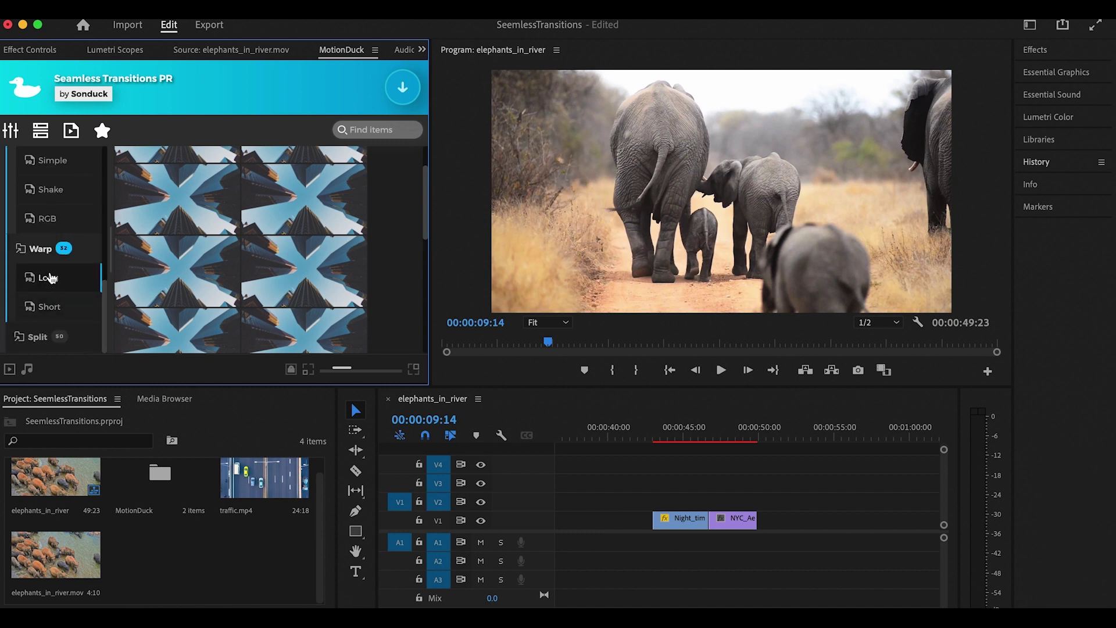